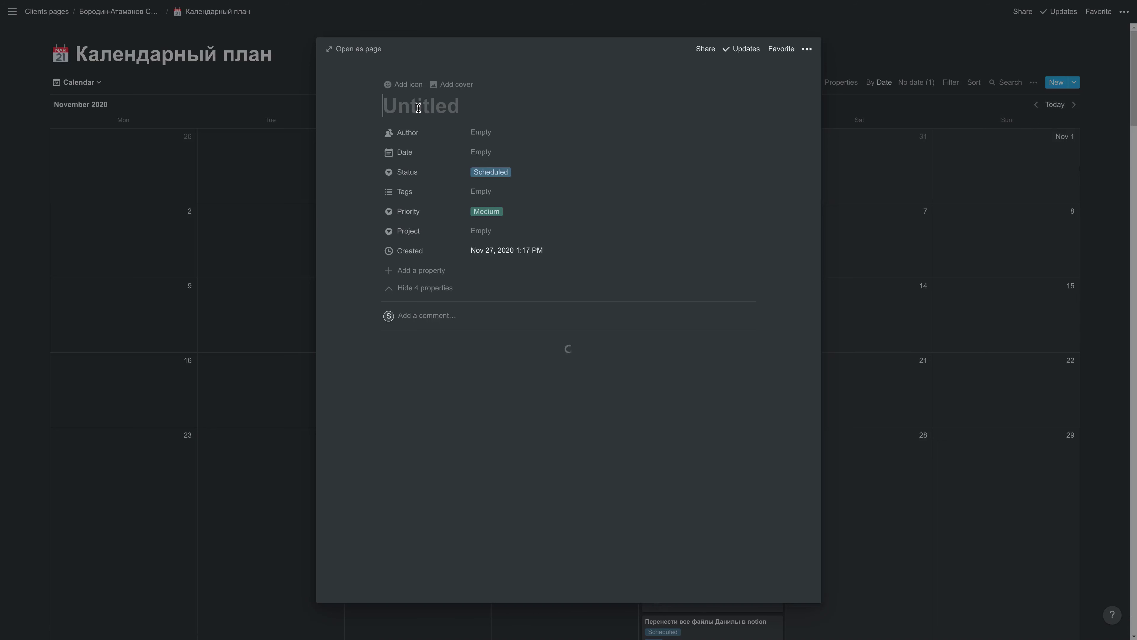
Step: Title the new calendar entry "Новое дело" and set its date to 2020/11/29 with the time 10:00
{"action": "type", "text": "Новое"}
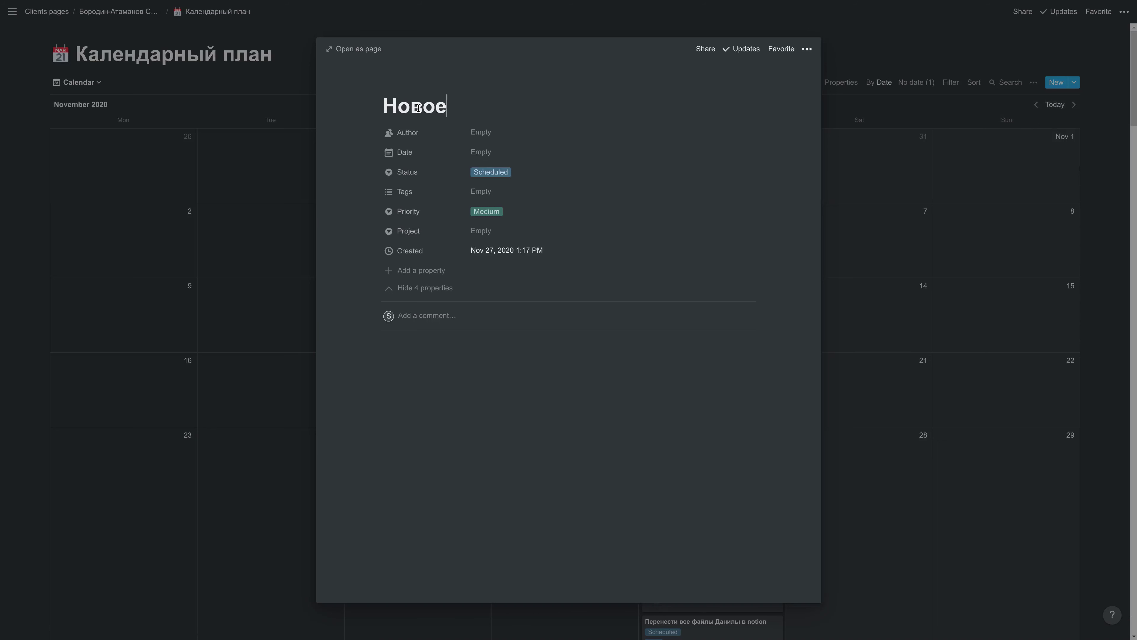
{"action": "type", "text": " дело"}
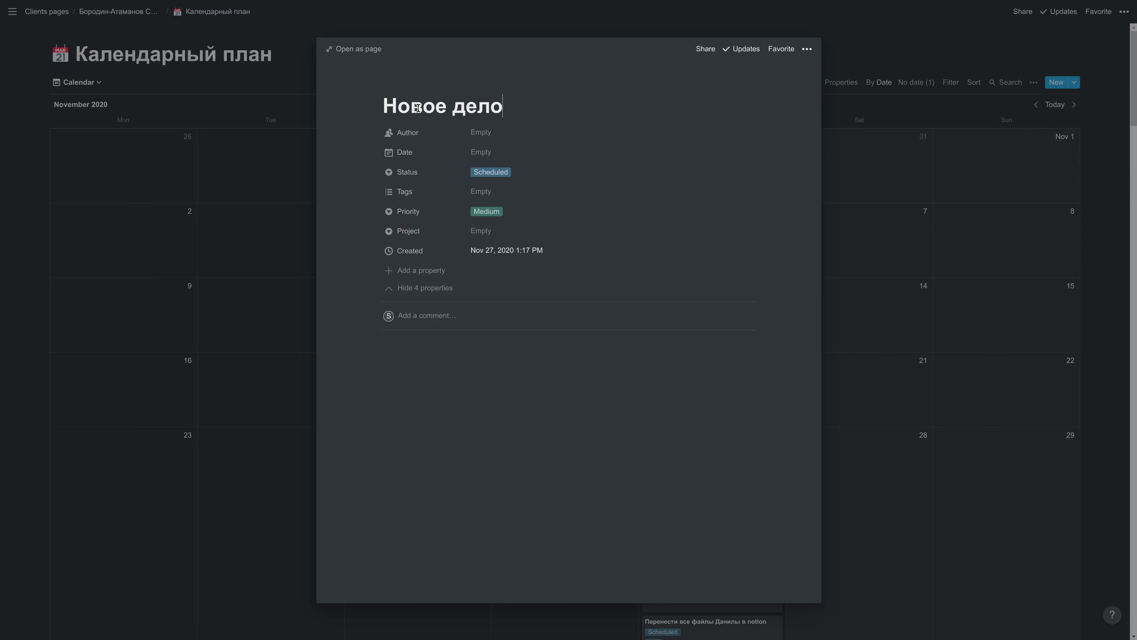
{"action": "left_click", "coordinate": [500, 153]}
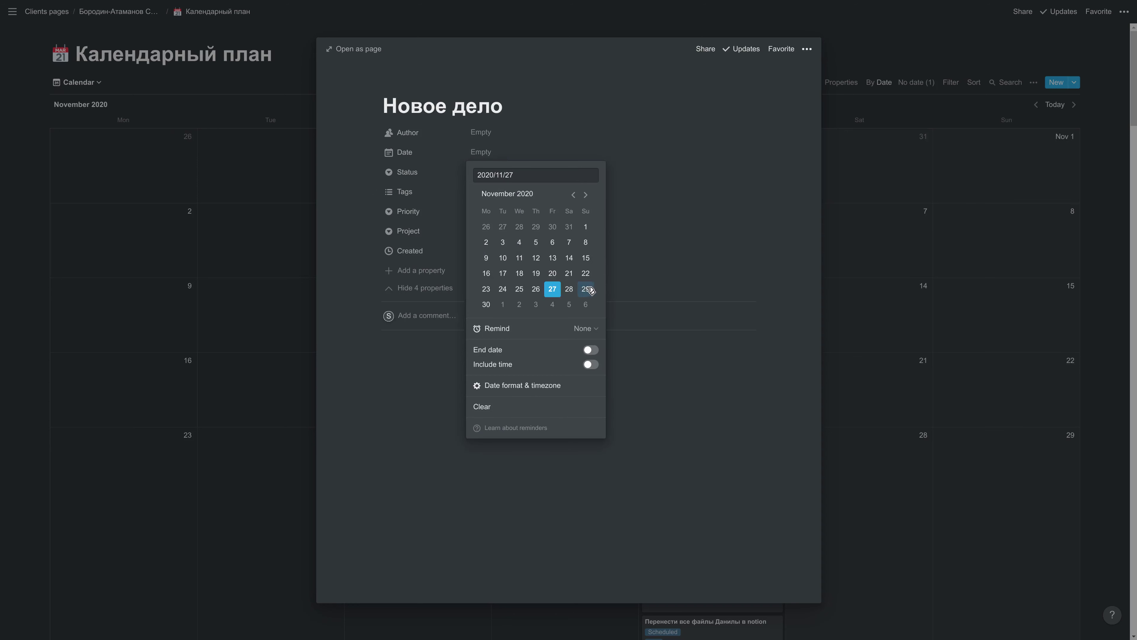
{"action": "left_click", "coordinate": [586, 288]}
{"action": "left_click", "coordinate": [595, 366]}
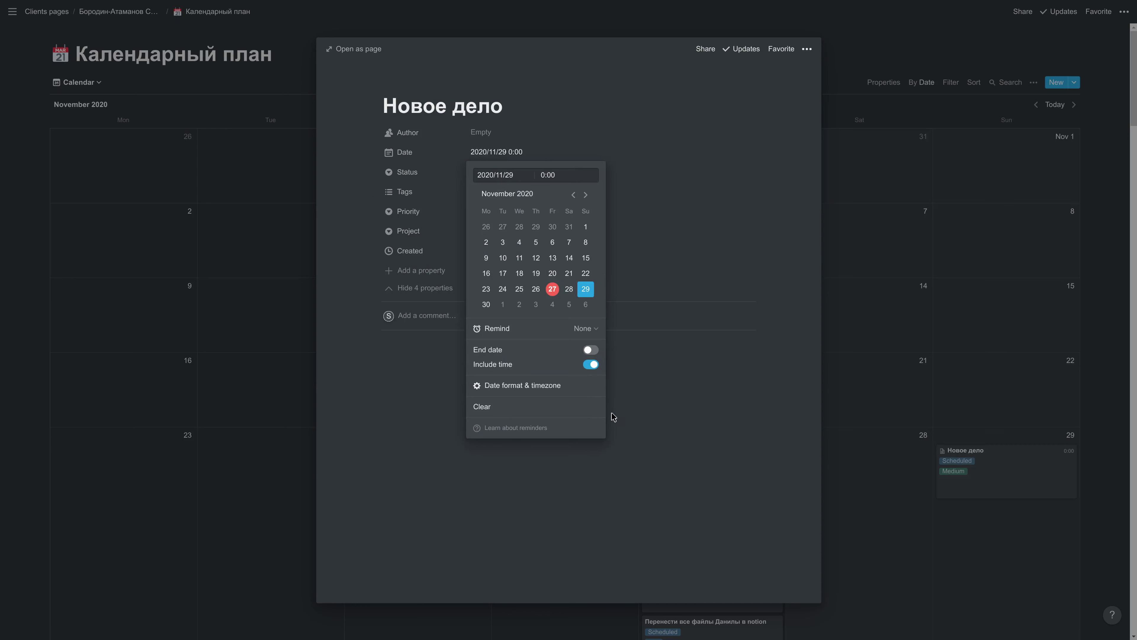
{"action": "left_click", "coordinate": [595, 367]}
{"action": "left_click", "coordinate": [595, 366]}
{"action": "mouse_move", "coordinate": [543, 384]}
{"action": "left_click", "coordinate": [706, 456]}
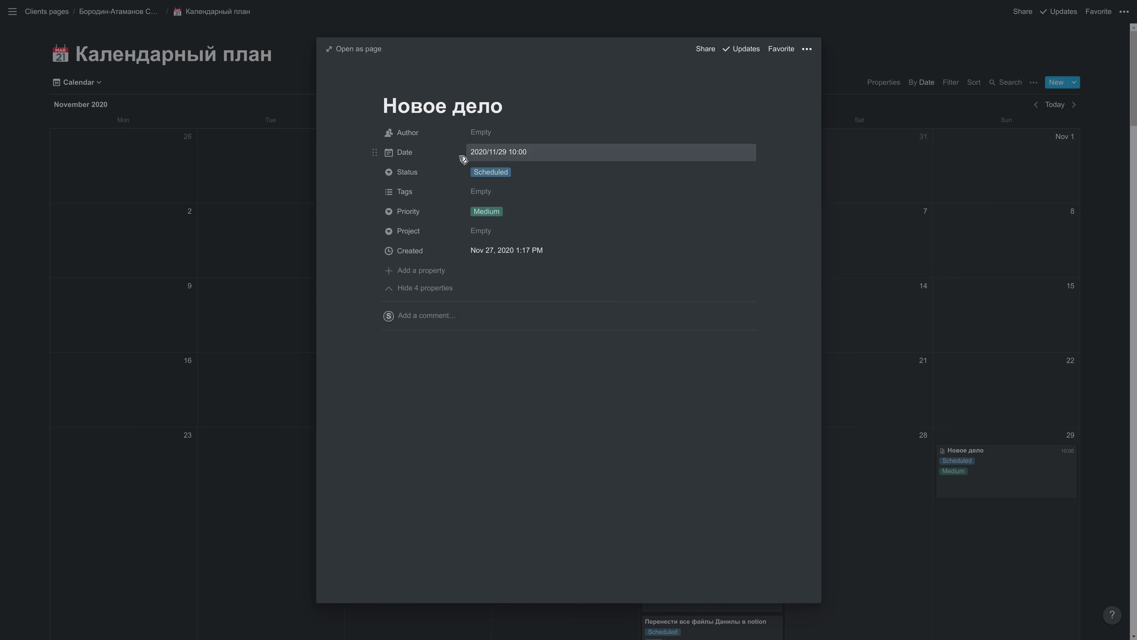
Step: Set the entry's date reminder to 30 minutes before, and view the available Status options without changing them
{"action": "left_click", "coordinate": [495, 155]}
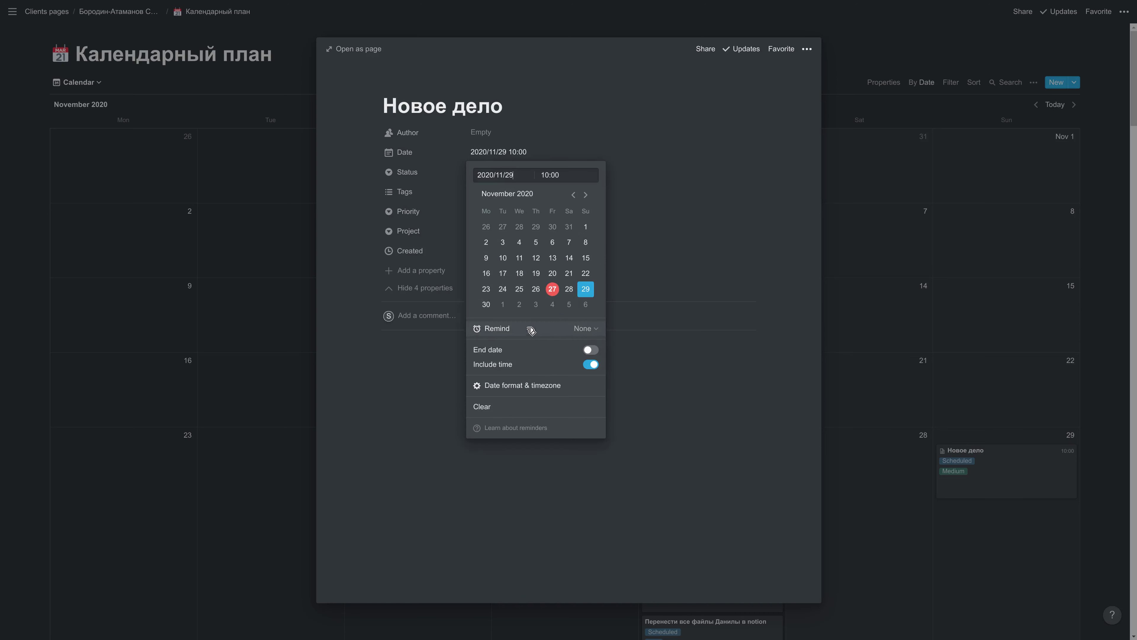
{"action": "left_click", "coordinate": [553, 331]}
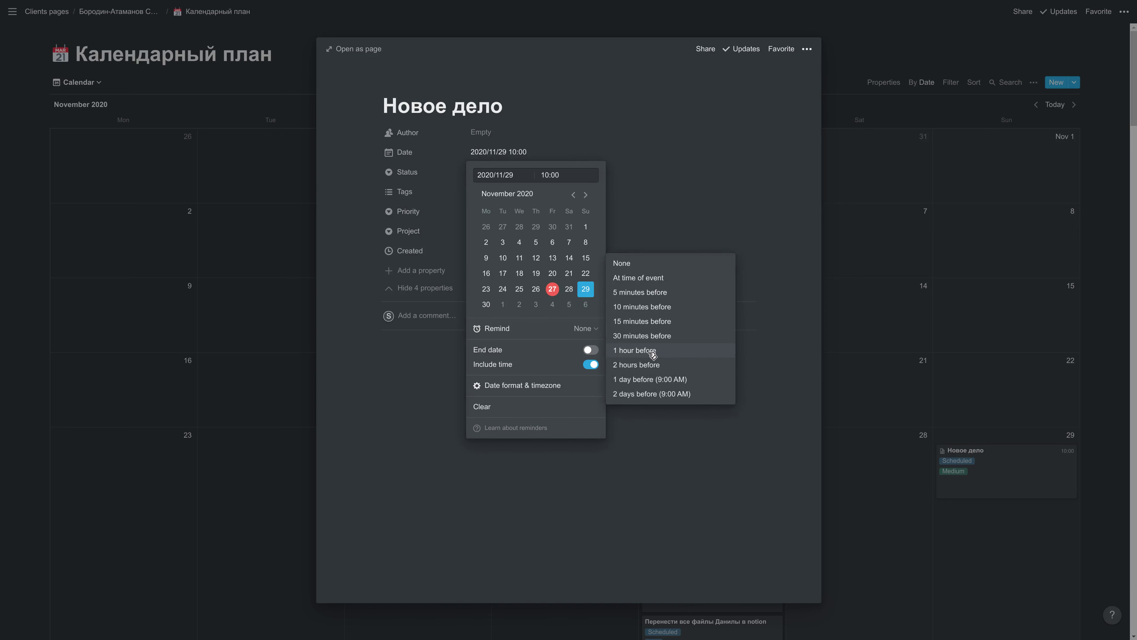
{"action": "left_click", "coordinate": [654, 336]}
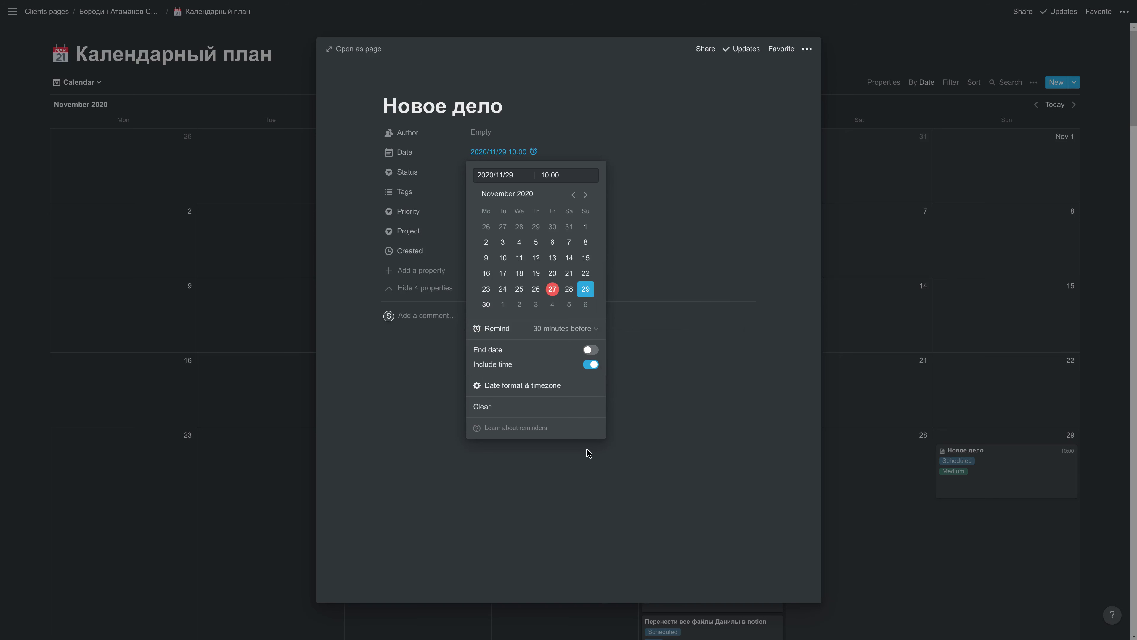
{"action": "left_click", "coordinate": [588, 482]}
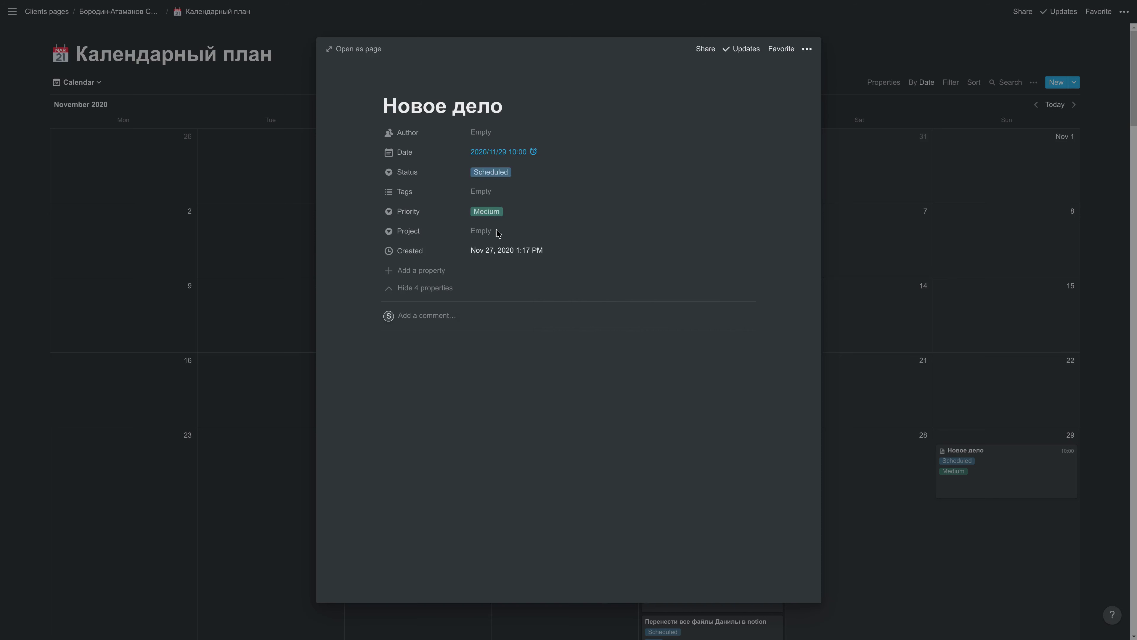
{"action": "left_click", "coordinate": [500, 173]}
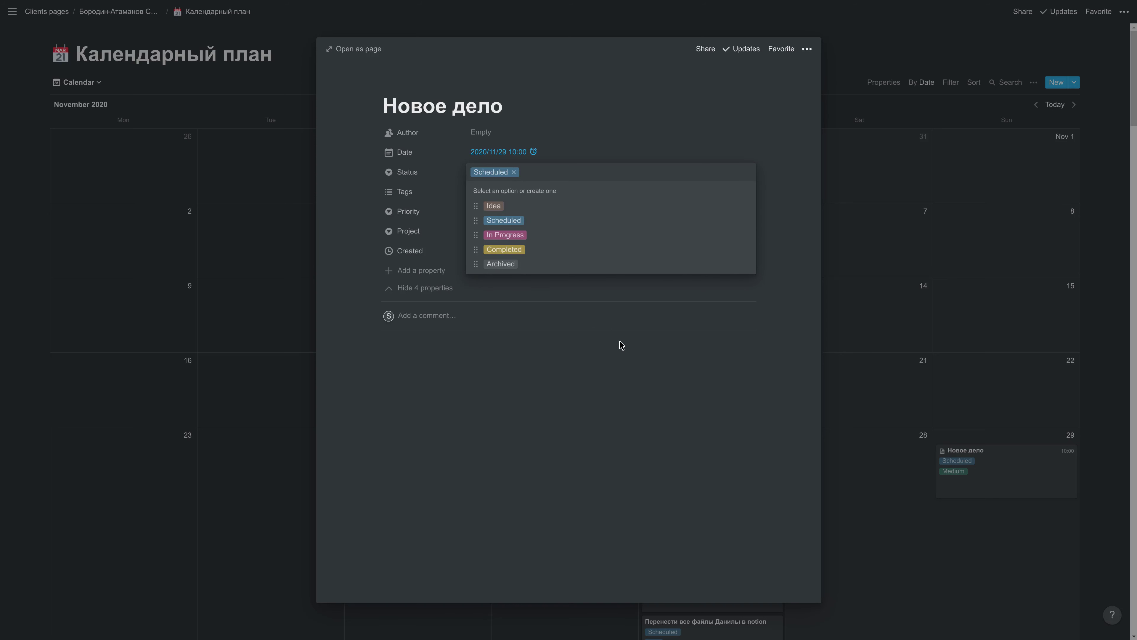
{"action": "left_click", "coordinate": [578, 361]}
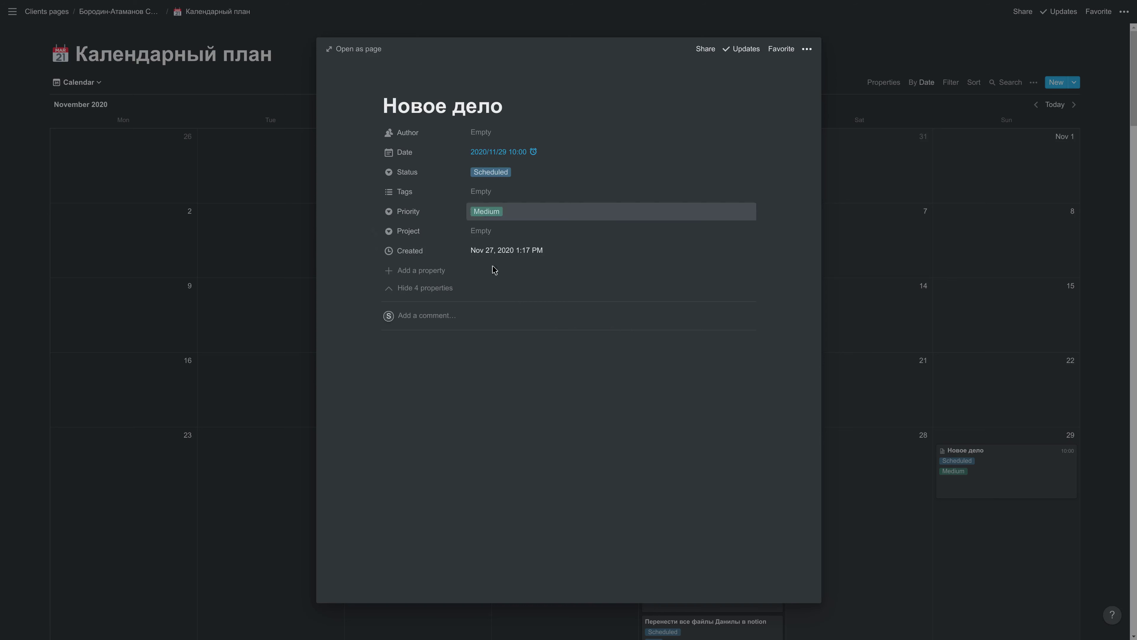
Step: Add a to-do list with the items 1, 2 and 3 to the entry's body
{"action": "left_click", "coordinate": [461, 380]}
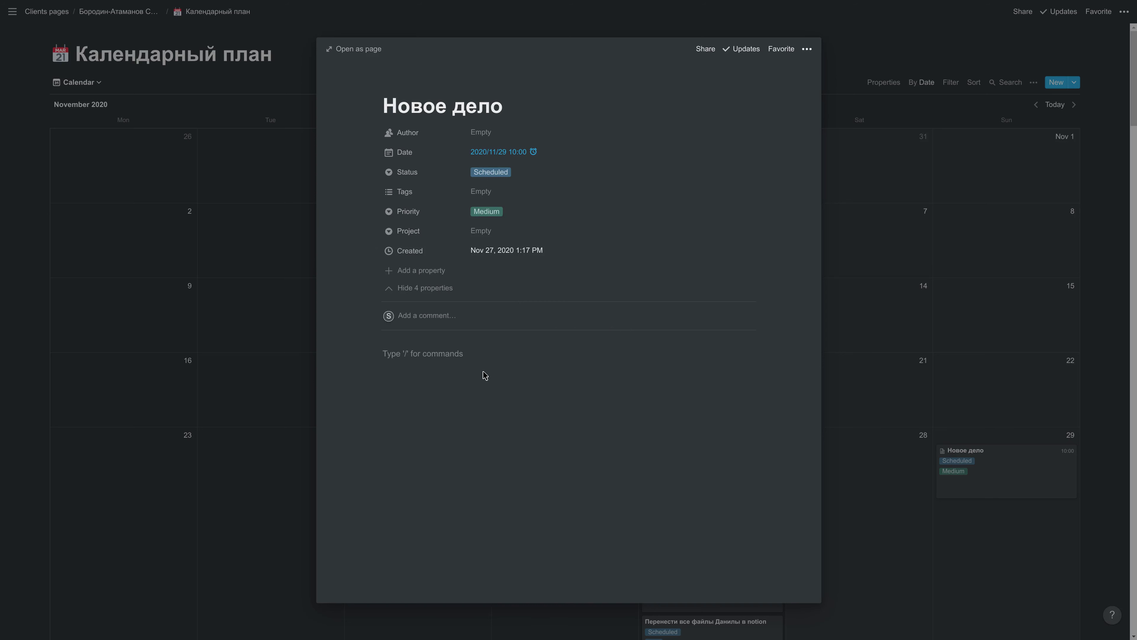
{"action": "type", "text": "/"}
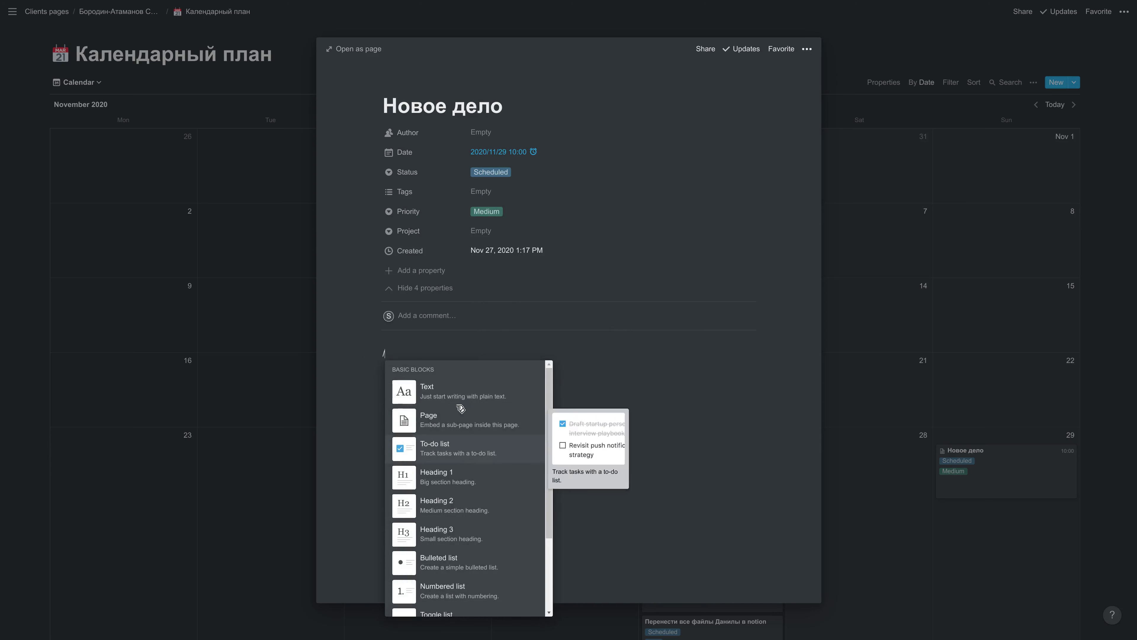
{"action": "left_click", "coordinate": [582, 370]}
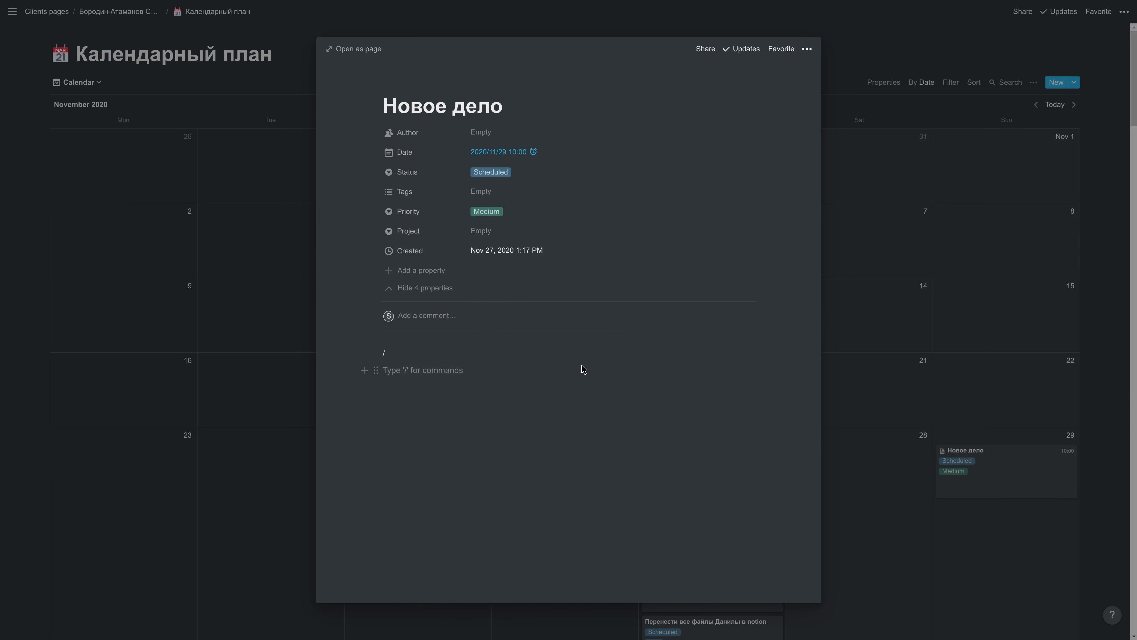
{"action": "type", "text": "Te"}
{"action": "key", "text": "BackSpace"}
{"action": "key", "text": "BackSpace"}
{"action": "type", "text": "/"}
{"action": "left_click", "coordinate": [454, 470]}
{"action": "type", "text": "1"}
{"action": "key", "text": "Return"}
{"action": "type", "text": "2"}
{"action": "key", "text": "Return"}
{"action": "key", "text": "Return"}
{"action": "left_click", "coordinate": [505, 501]}
Step: Check off to-do items 1 and 3, and move item 3 above item 2
{"action": "left_click", "coordinate": [389, 370]}
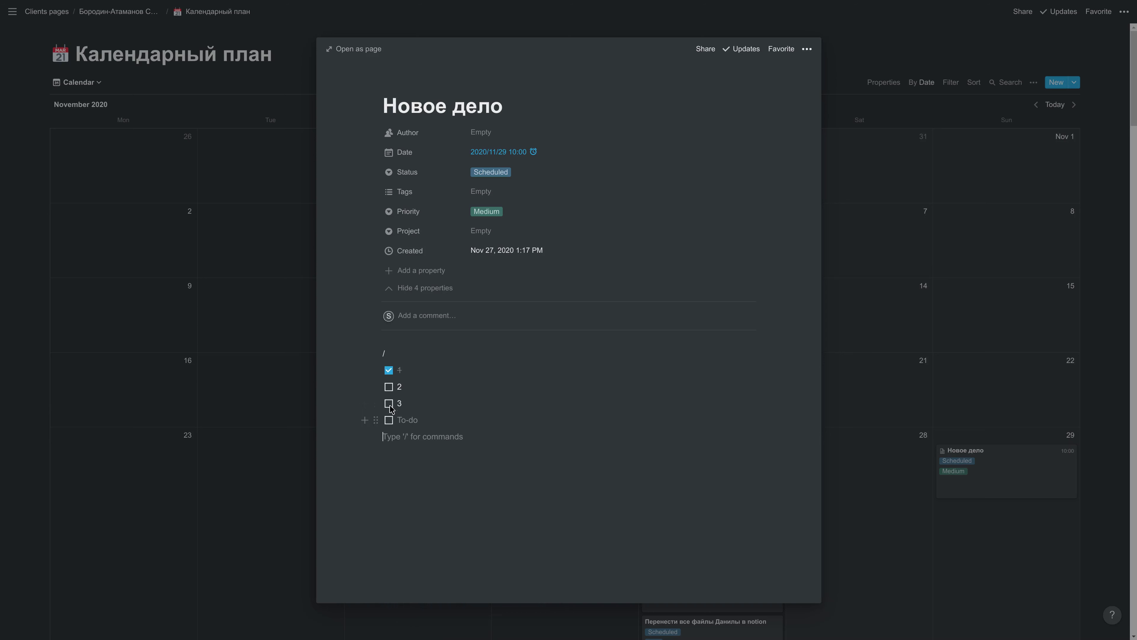
{"action": "left_click", "coordinate": [393, 406]}
{"action": "left_click_drag", "start_coordinate": [375, 404], "coordinate": [378, 385]}
Step: Delete all content from the entry's body and close the entry to return to the calendar
{"action": "left_click", "coordinate": [408, 452]}
{"action": "left_click_drag", "start_coordinate": [490, 499], "coordinate": [373, 351]}
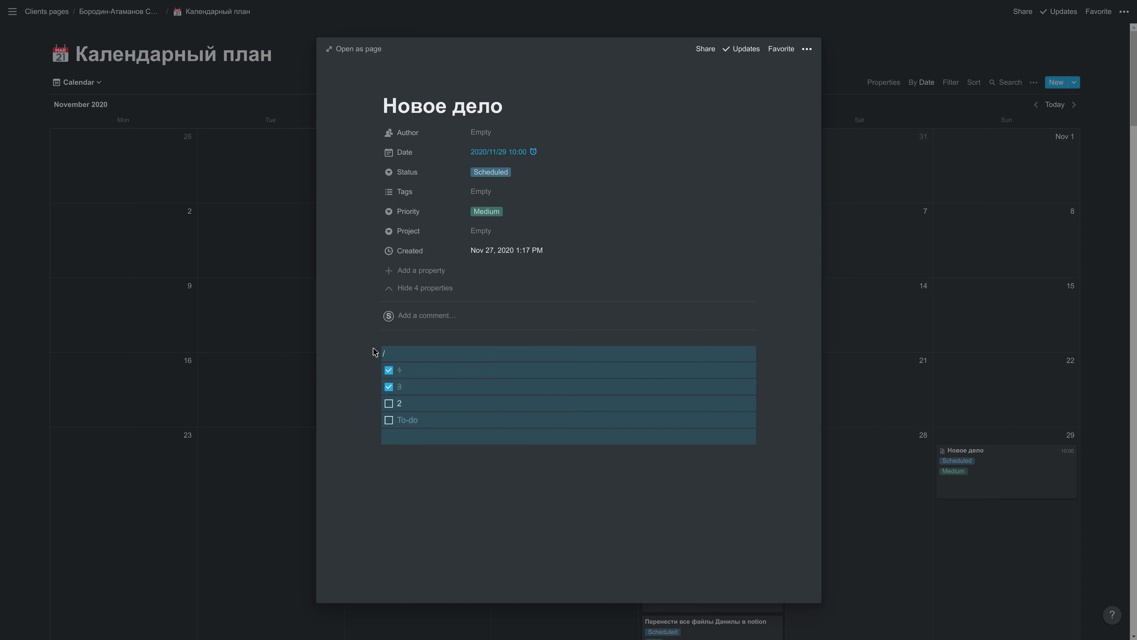
{"action": "key", "text": "BackSpace"}
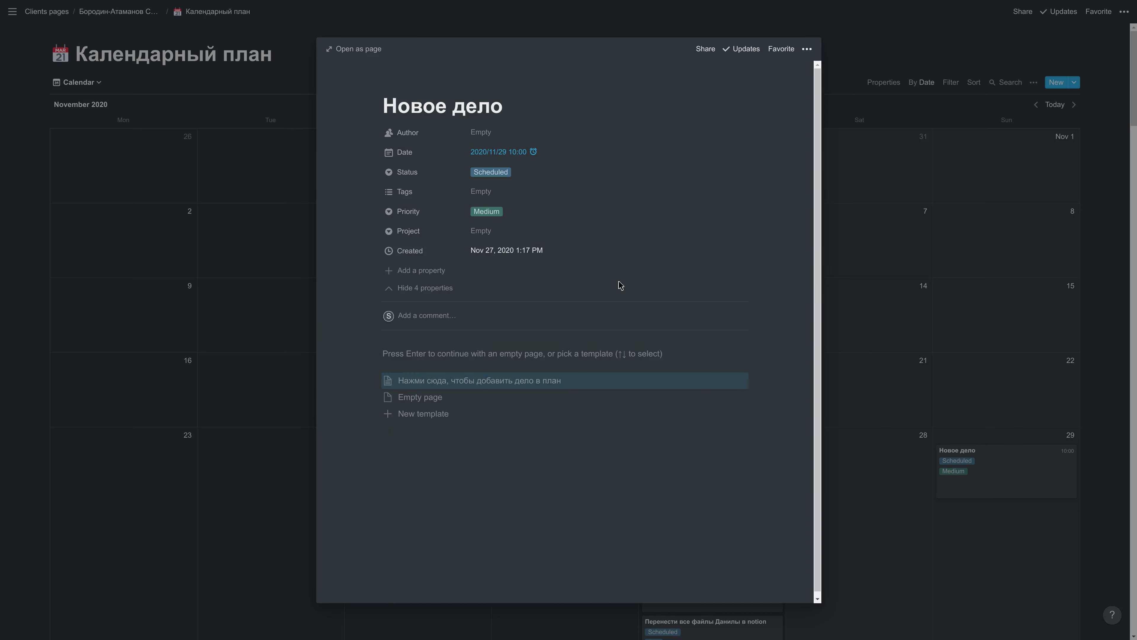
{"action": "left_click", "coordinate": [855, 35]}
Step: Move the "Новое дело" card to Saturday, November 28, and back to Sunday, November 29
{"action": "scroll", "coordinate": [990, 461], "scroll_direction": "down", "scroll_amount": 2}
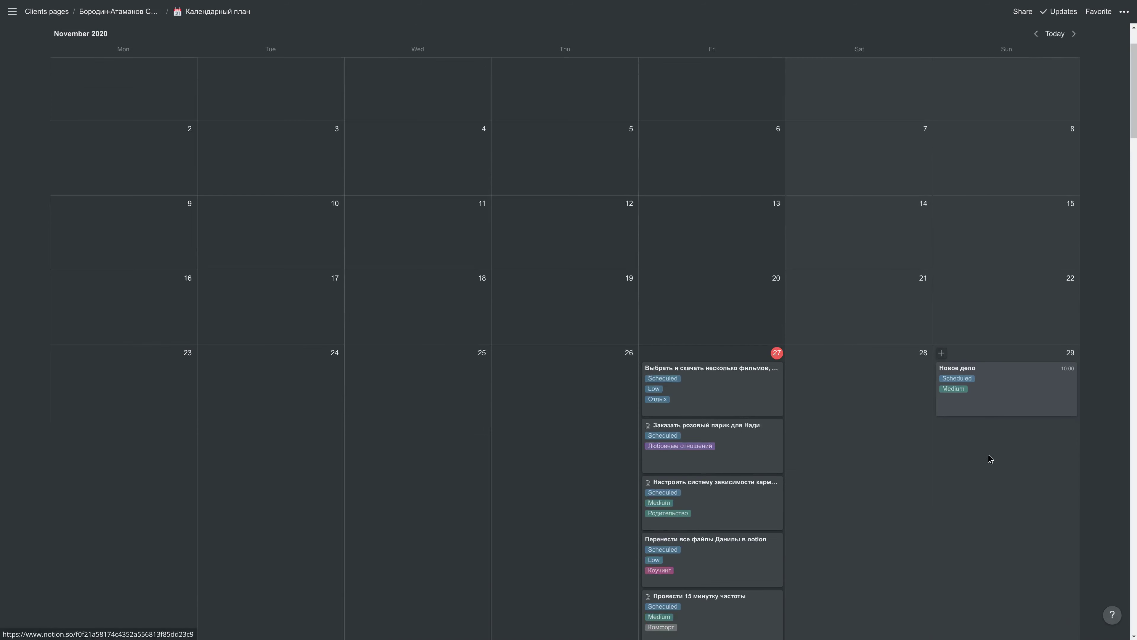
{"action": "scroll", "coordinate": [988, 458], "scroll_direction": "down", "scroll_amount": 3}
{"action": "left_click_drag", "start_coordinate": [1012, 314], "coordinate": [853, 329]}
{"action": "left_click_drag", "start_coordinate": [876, 219], "coordinate": [971, 398]}
Step: Reschedule the "Новое дело" card to Sunday, December 6 on the calendar
{"action": "scroll", "coordinate": [973, 370], "scroll_direction": "down", "scroll_amount": 1}
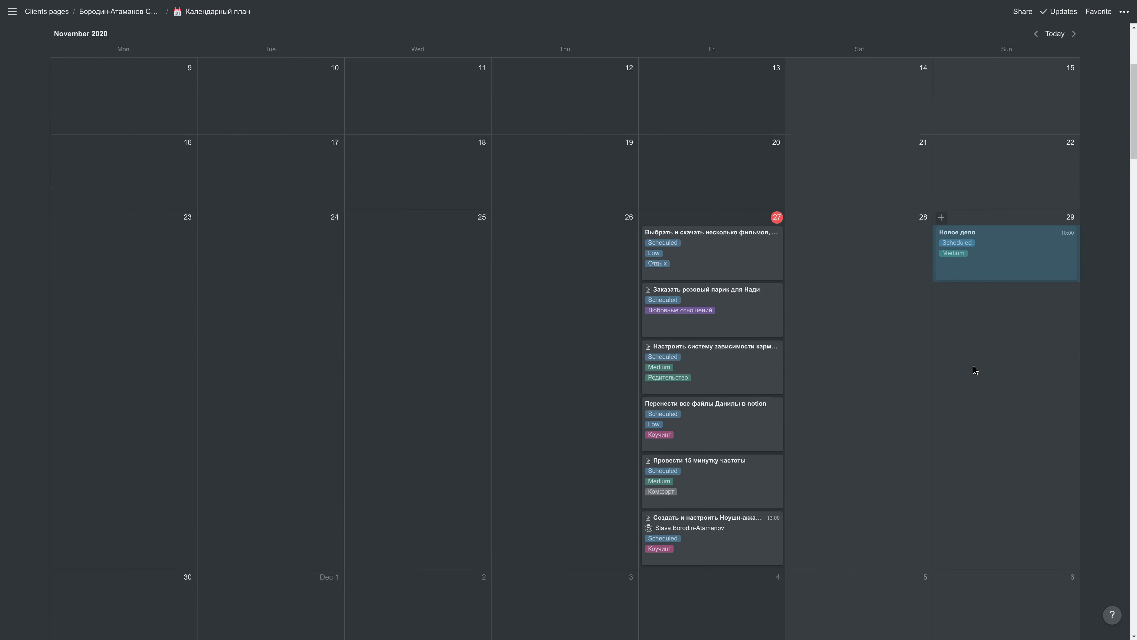
{"action": "scroll", "coordinate": [974, 370], "scroll_direction": "down", "scroll_amount": 2}
{"action": "left_click_drag", "start_coordinate": [964, 157], "coordinate": [1025, 528]}
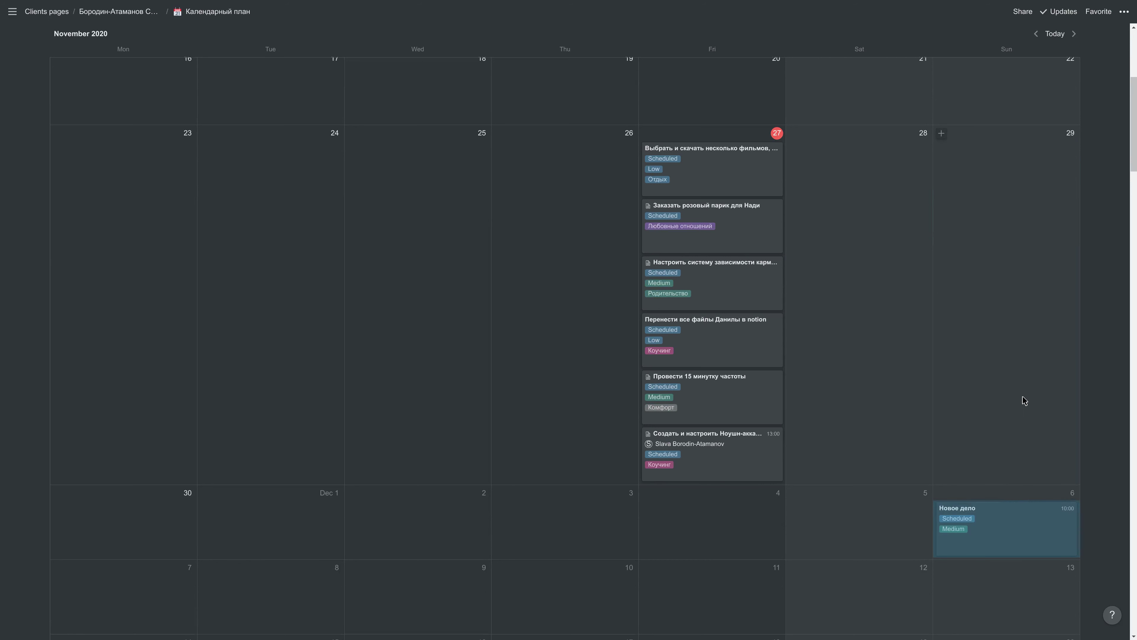
Step: Display the plan in the "Table - Show All" view
{"action": "scroll", "coordinate": [1025, 400], "scroll_direction": "up", "scroll_amount": 6}
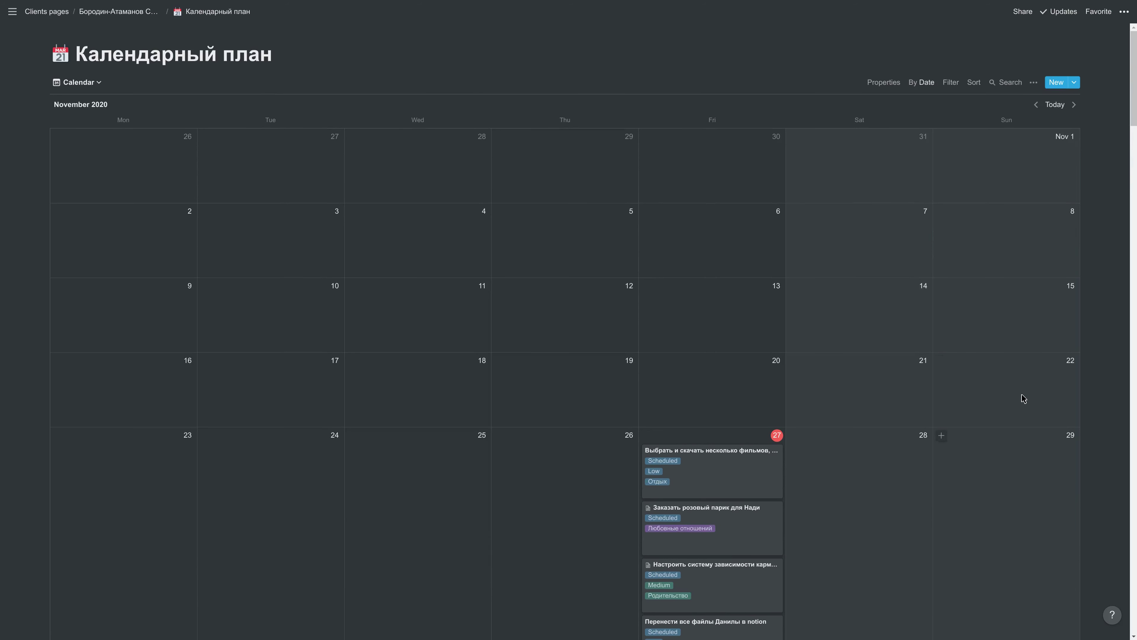
{"action": "left_click", "coordinate": [98, 84]}
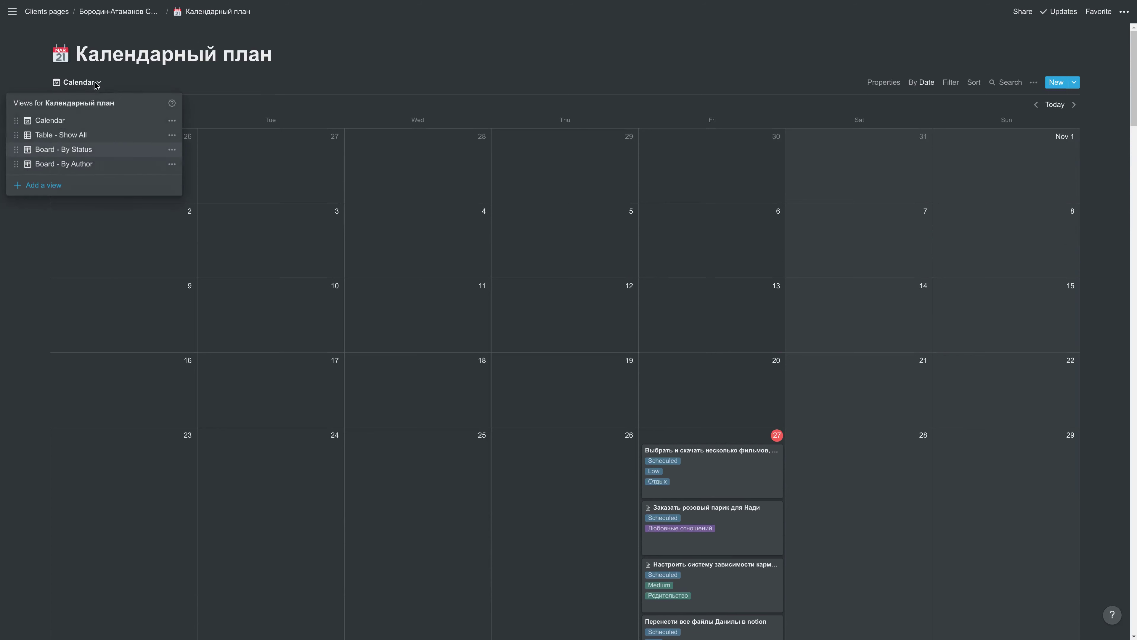
{"action": "left_click", "coordinate": [96, 135]}
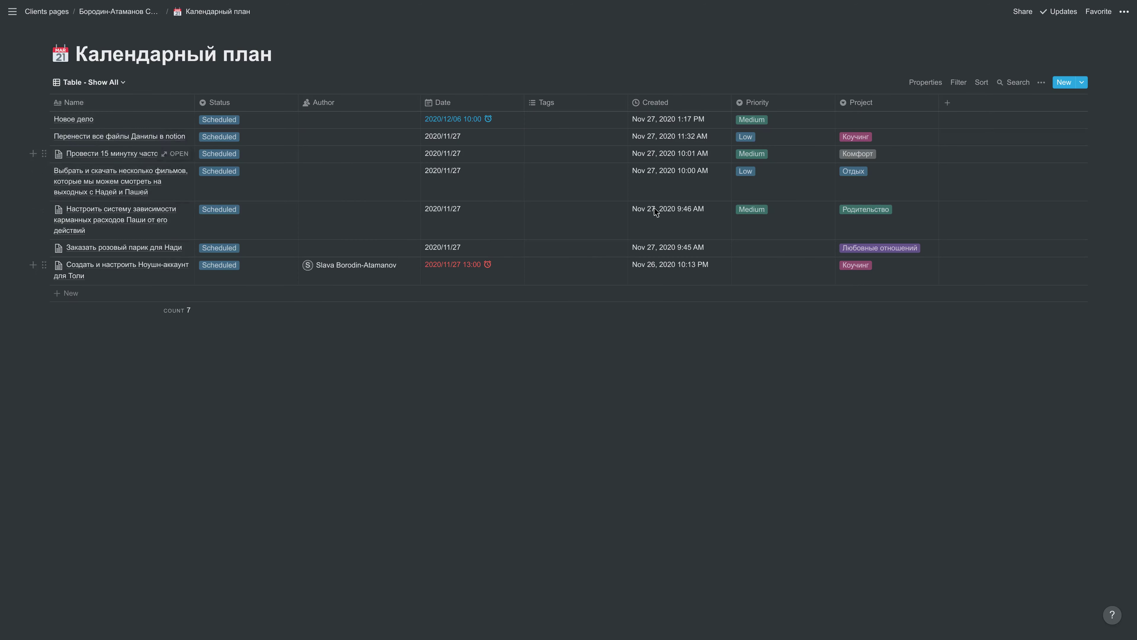
Step: Examine the Priority column's options and the list of properties shown in the table view
{"action": "left_click", "coordinate": [743, 104]}
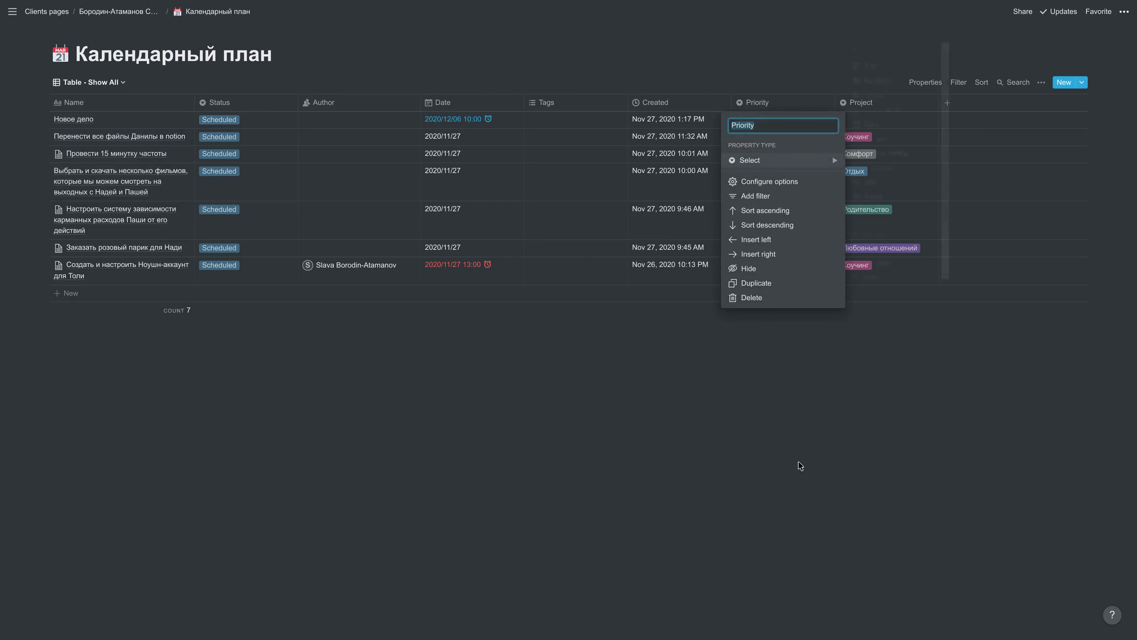
{"action": "left_click", "coordinate": [801, 465]}
{"action": "left_click", "coordinate": [799, 103]}
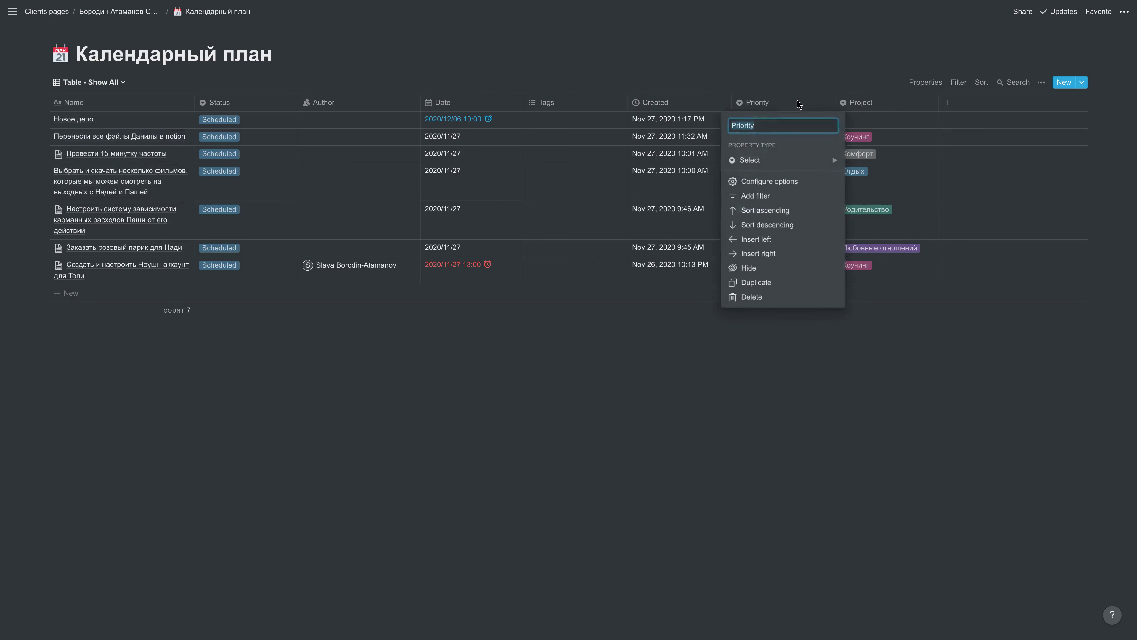
{"action": "left_click", "coordinate": [800, 72]}
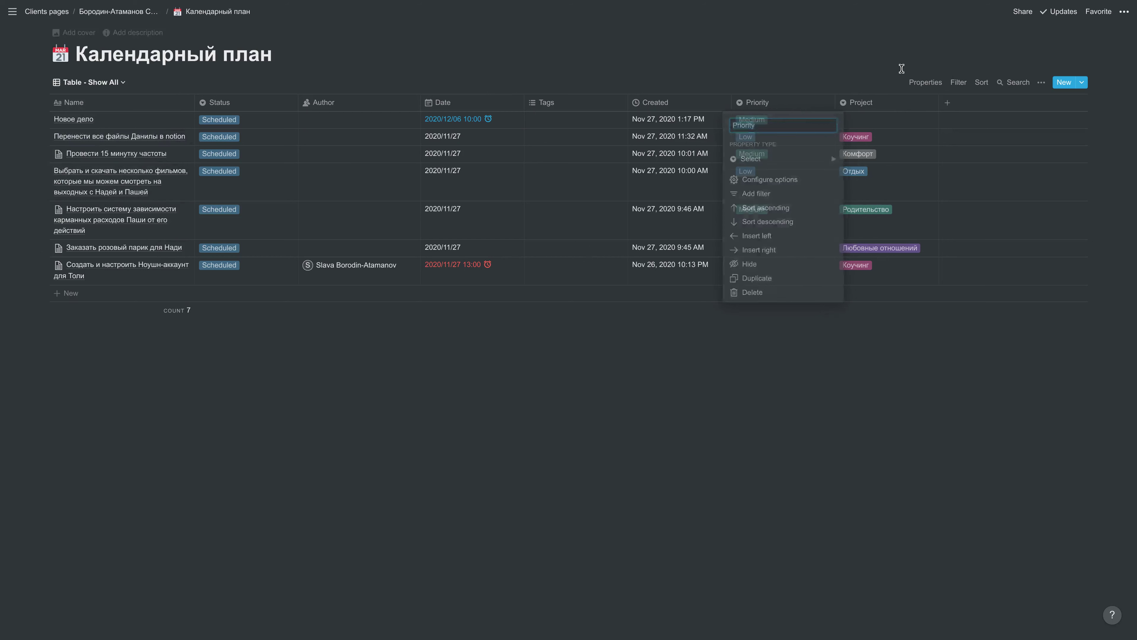
{"action": "left_click", "coordinate": [931, 84]}
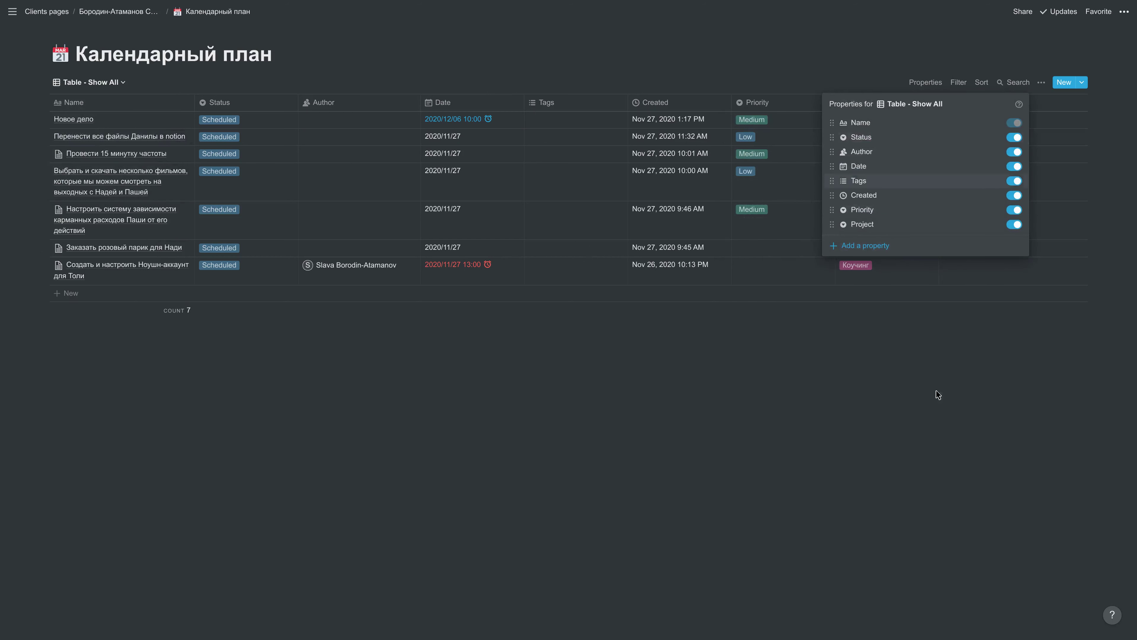
{"action": "left_click", "coordinate": [926, 421]}
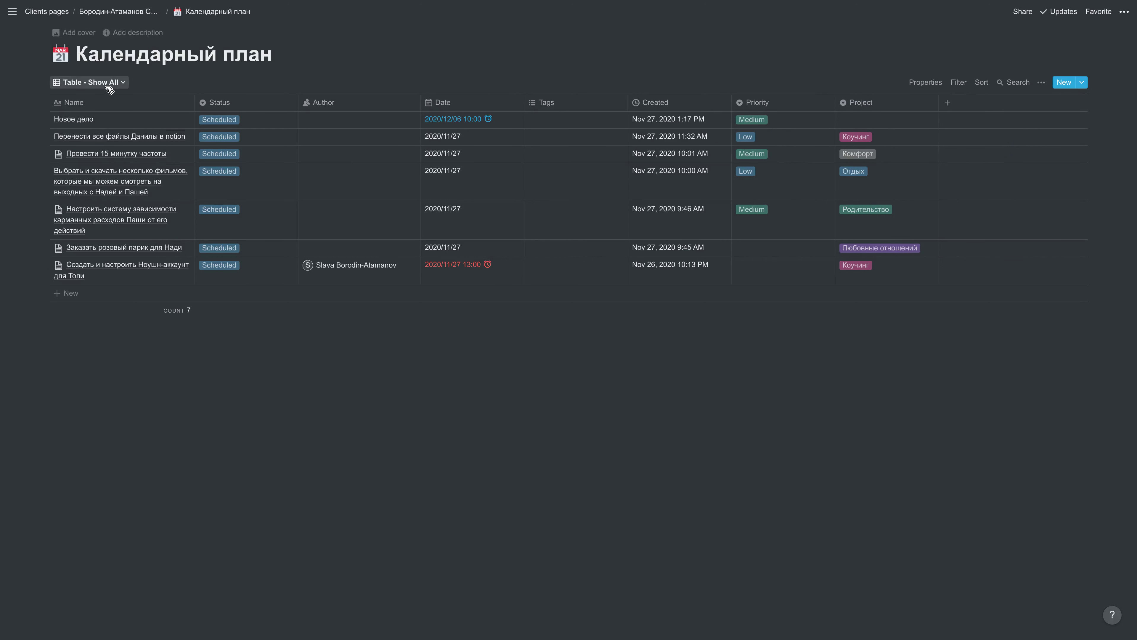
Step: Switch to the "Board - By Status" view and move the "Новое дело" card from Scheduled to In Progress
{"action": "left_click", "coordinate": [89, 82]}
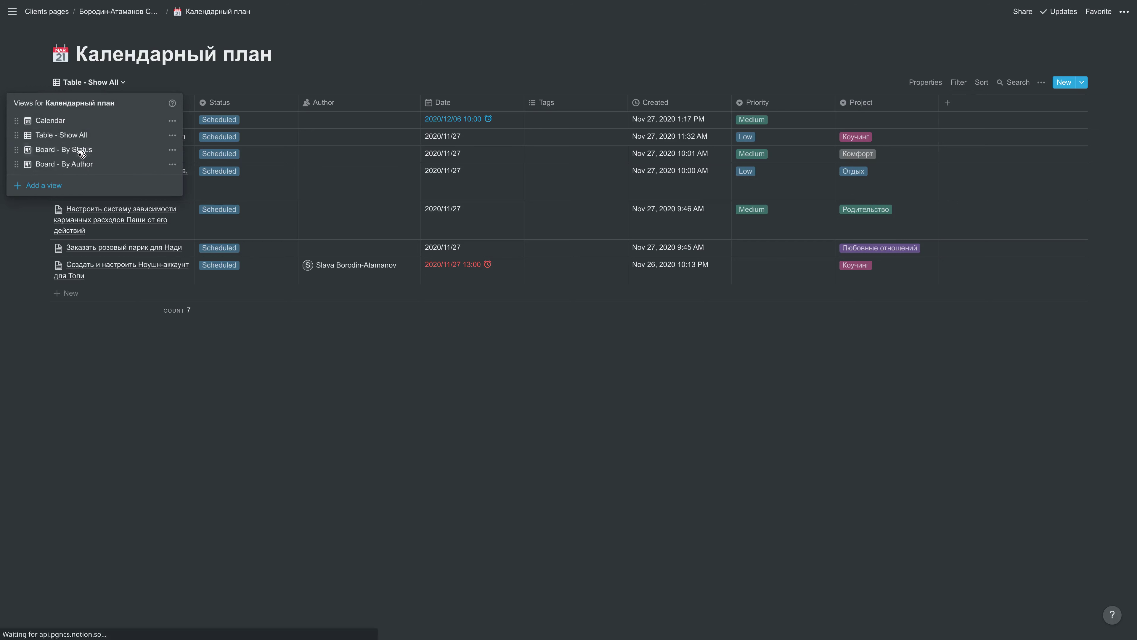
{"action": "left_click", "coordinate": [81, 150]}
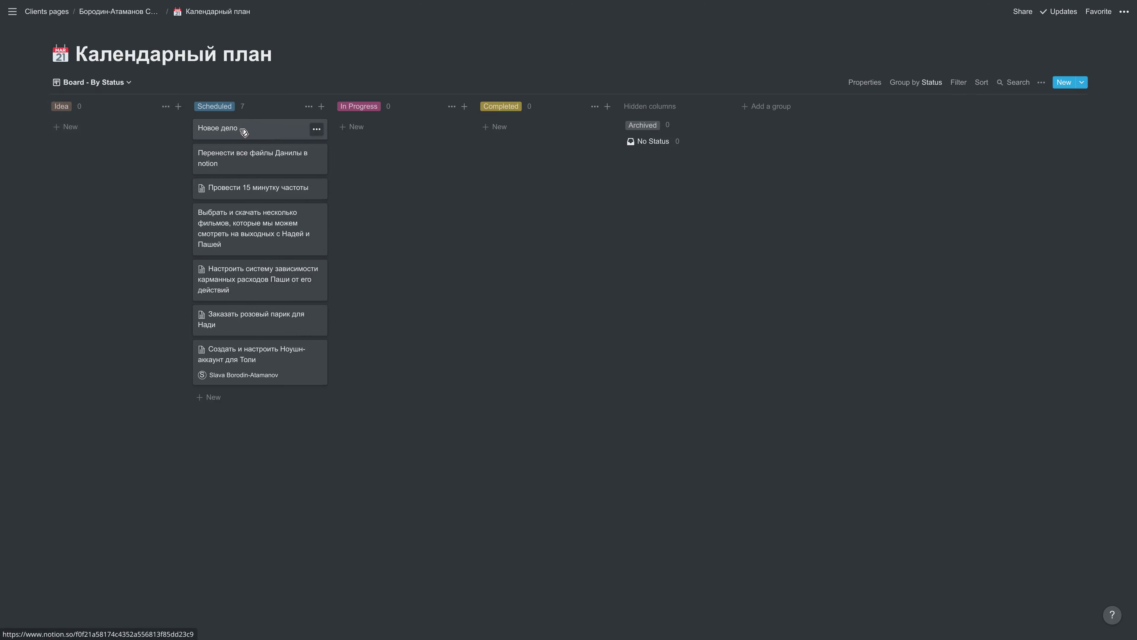
{"action": "left_click_drag", "start_coordinate": [241, 131], "coordinate": [394, 134]}
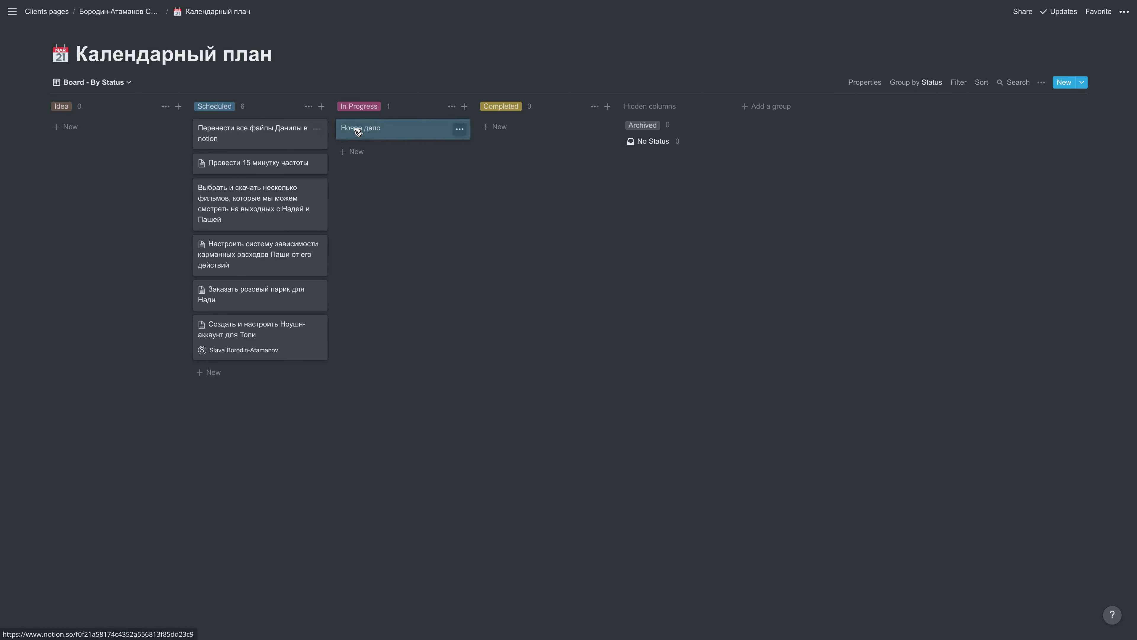
Step: Move the "Новое дело" card to the hidden Archived group and inspect that group's contents
{"action": "left_click_drag", "start_coordinate": [378, 129], "coordinate": [671, 128]}
{"action": "left_click", "coordinate": [671, 129]}
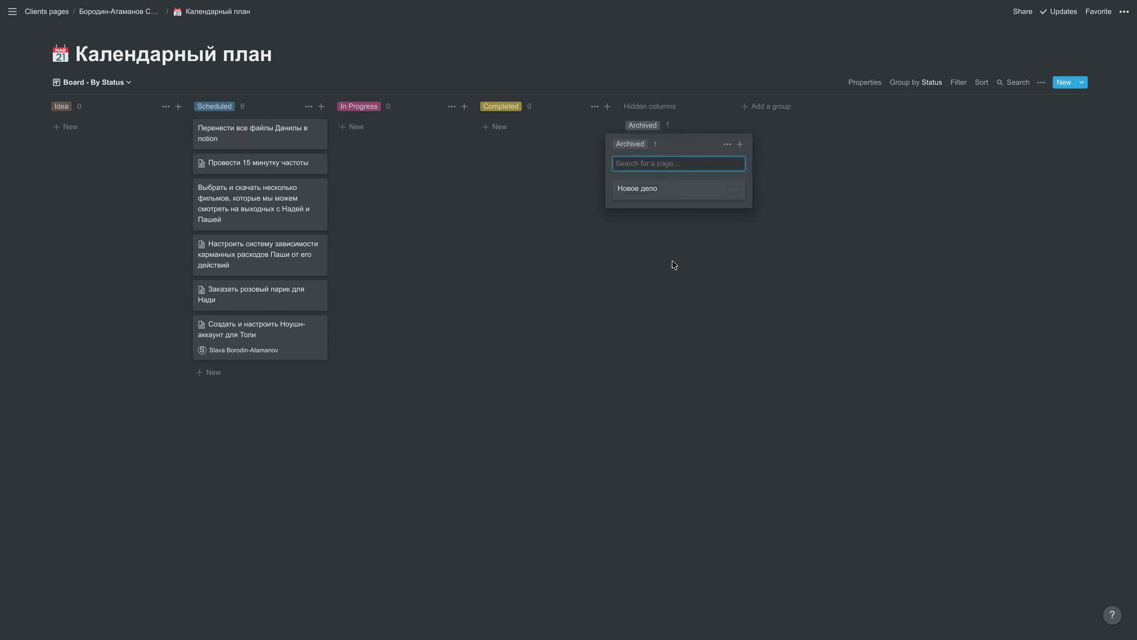
{"action": "left_click", "coordinate": [671, 264]}
{"action": "left_click", "coordinate": [667, 130]}
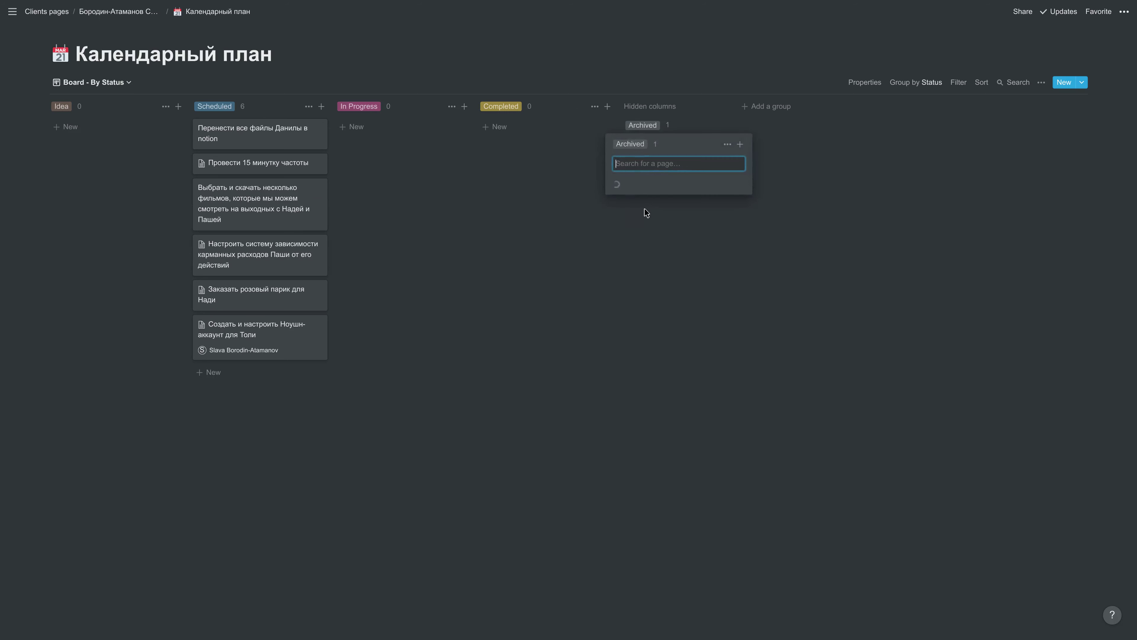
{"action": "left_click", "coordinate": [703, 317]}
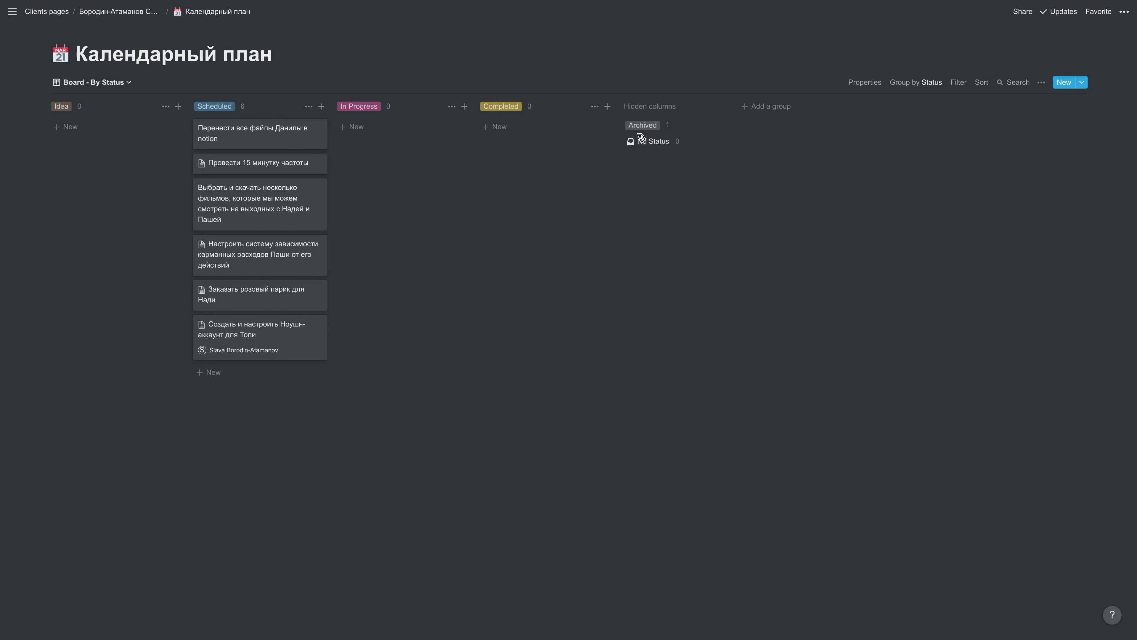
Step: Return to the Calendar view and check the "Новое дело" card's status on December 6
{"action": "left_click", "coordinate": [114, 83]}
{"action": "left_click", "coordinate": [51, 125]}
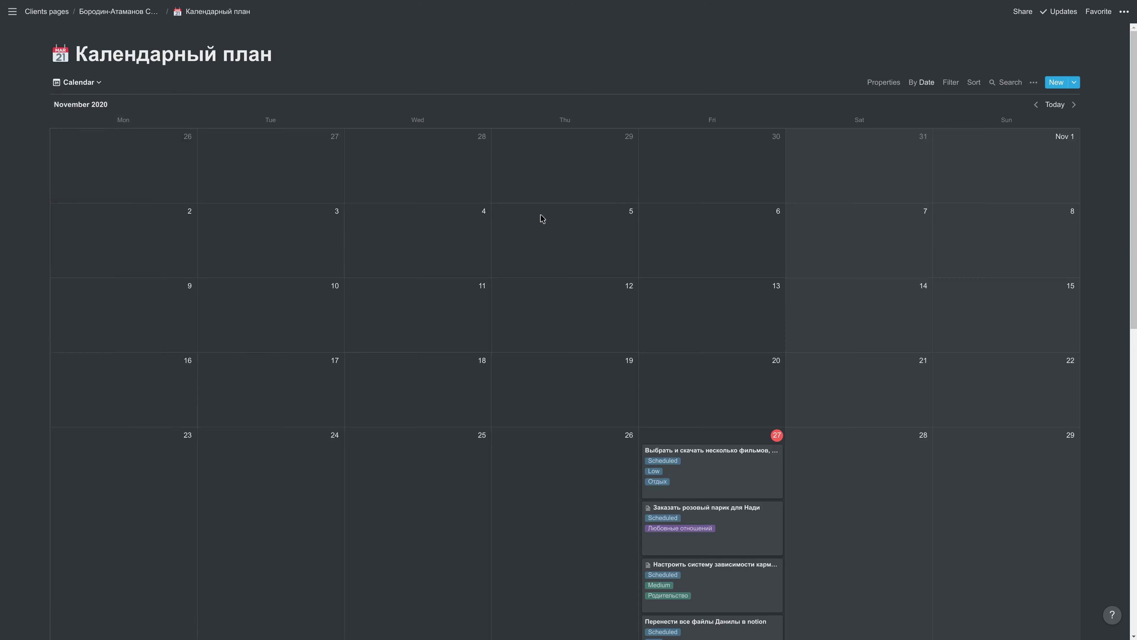
{"action": "scroll", "coordinate": [725, 300], "scroll_direction": "down", "scroll_amount": 3}
{"action": "scroll", "coordinate": [725, 303], "scroll_direction": "down", "scroll_amount": 2}
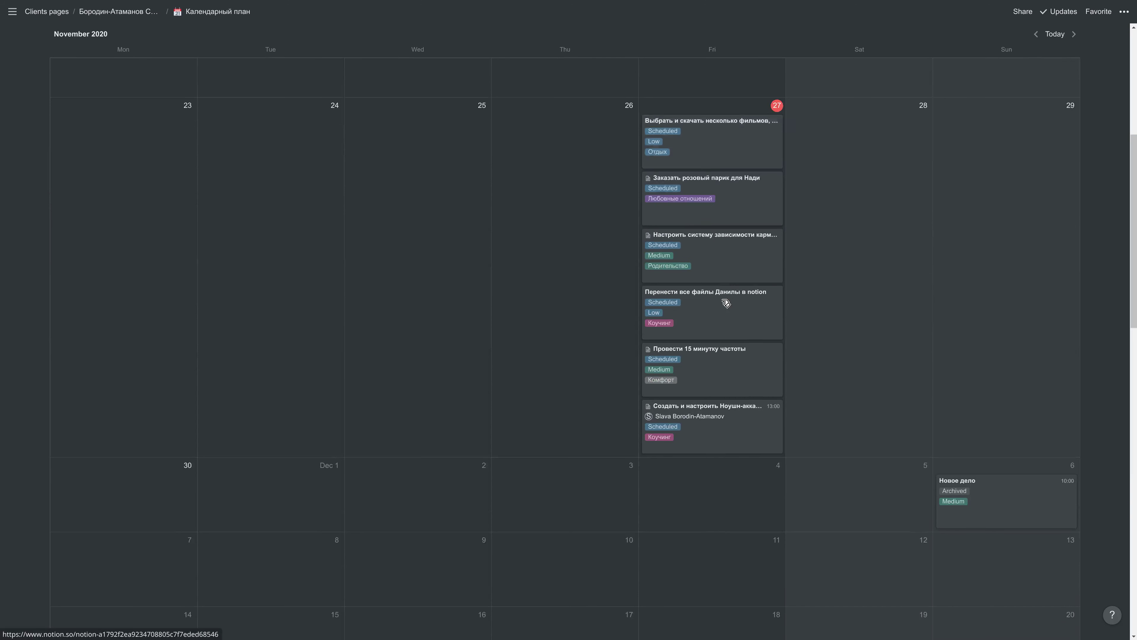
{"action": "scroll", "coordinate": [726, 304], "scroll_direction": "up", "scroll_amount": 4}
{"action": "scroll", "coordinate": [706, 277], "scroll_direction": "up", "scroll_amount": 3}
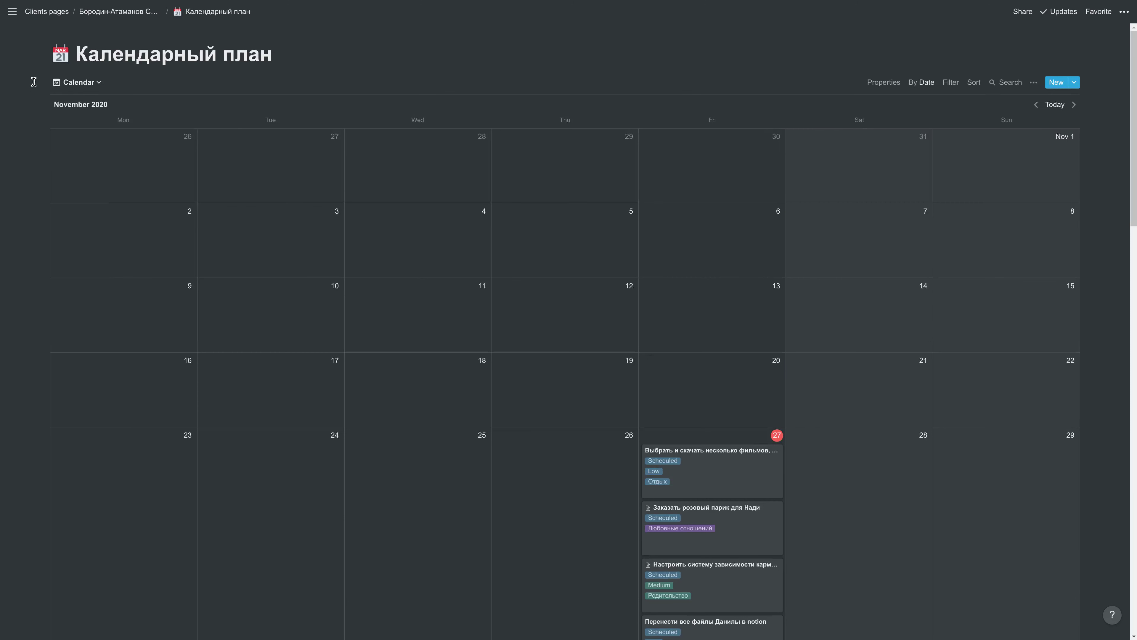
{"action": "key", "text": "ctrl+F10"}
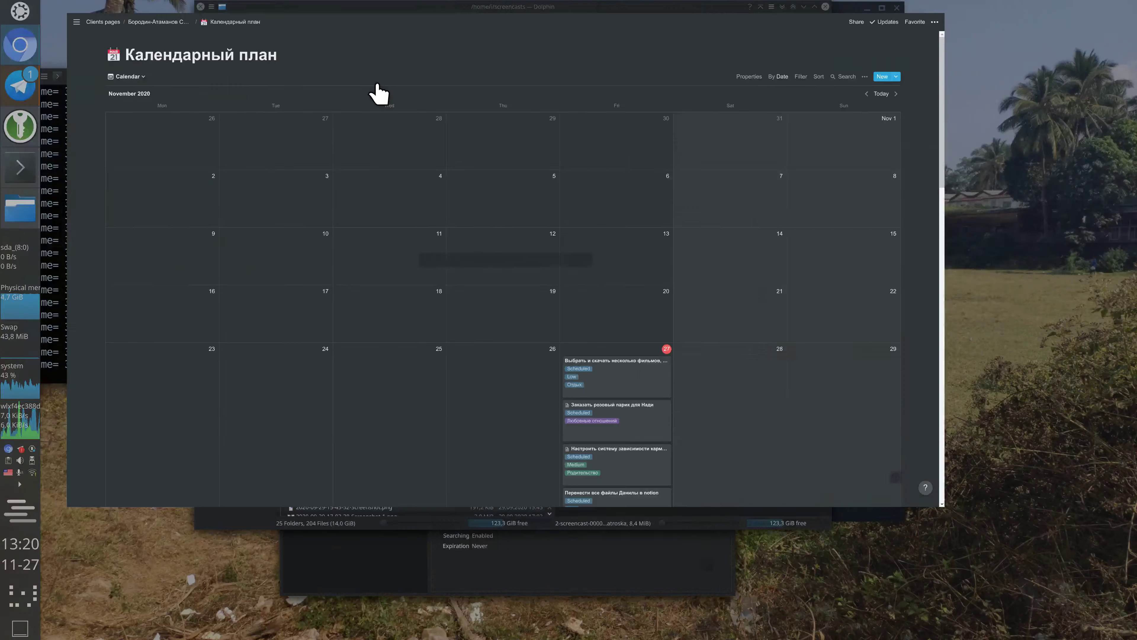